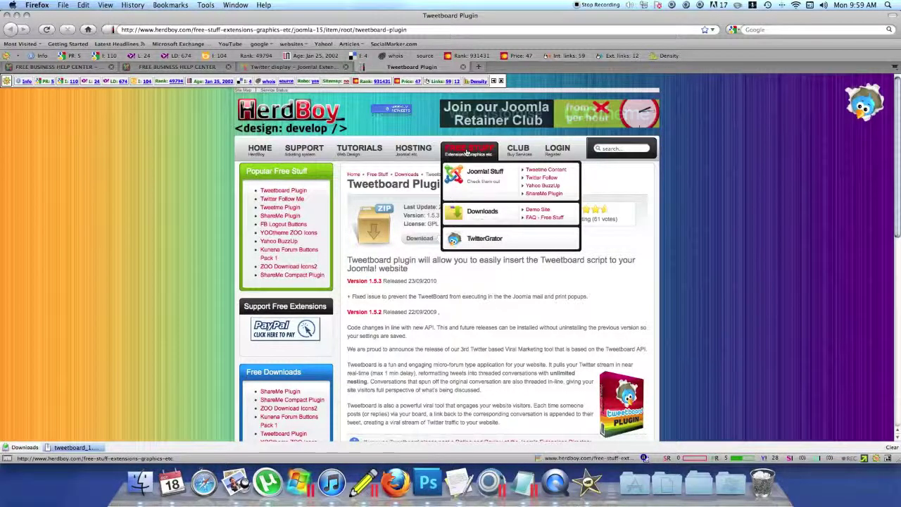
- Open the Twitter Follow Me module's download page on the HerdBoy site
click(542, 177)
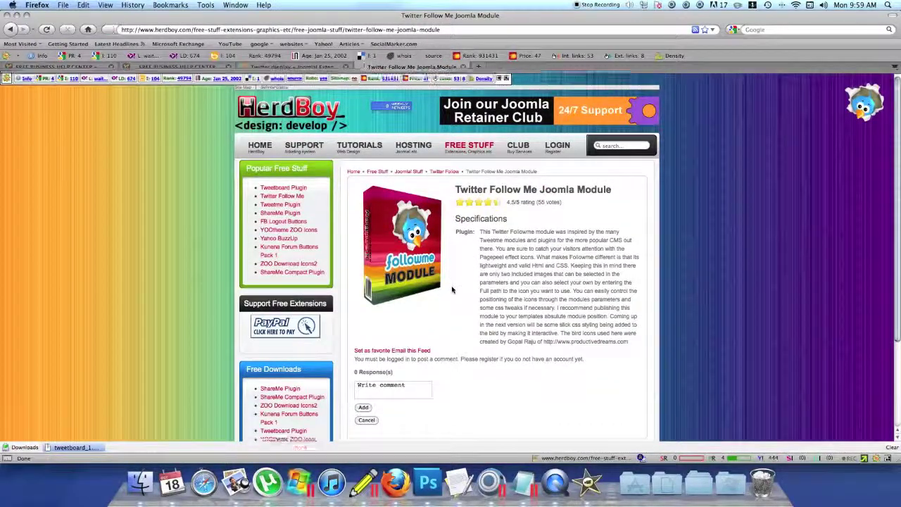
scroll(453, 289, down, 2)
scroll(453, 288, down, 2)
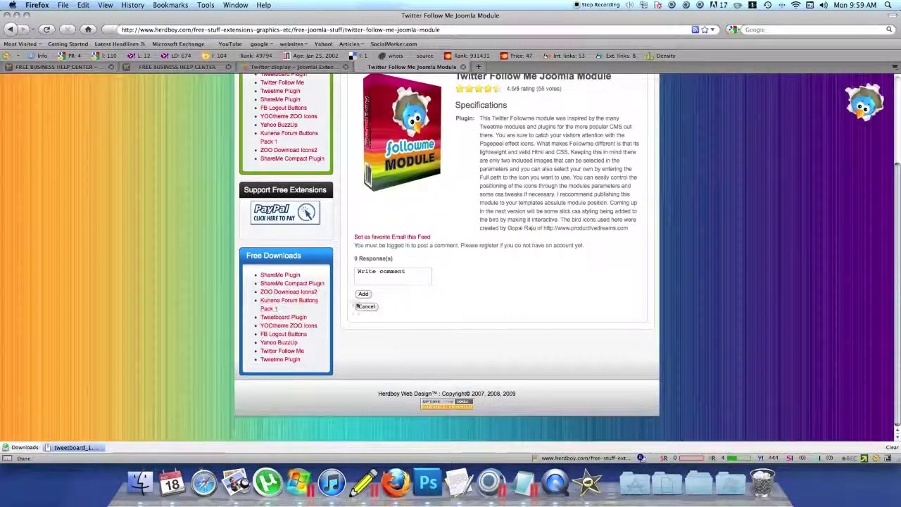
click(285, 351)
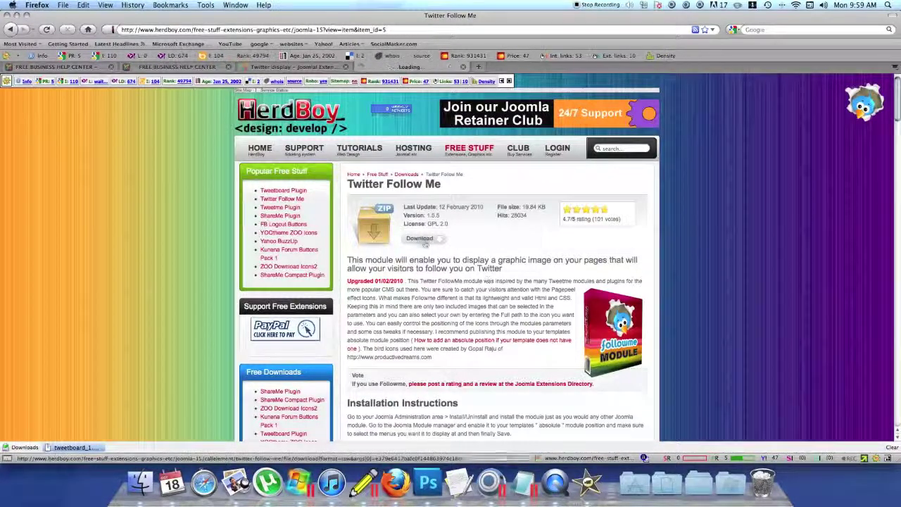
scroll(453, 248, down, 2)
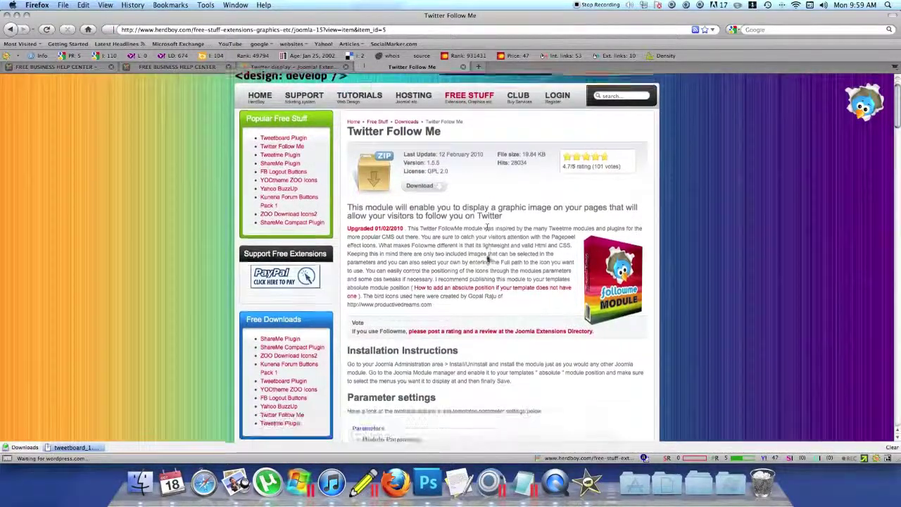
scroll(454, 248, up, 2)
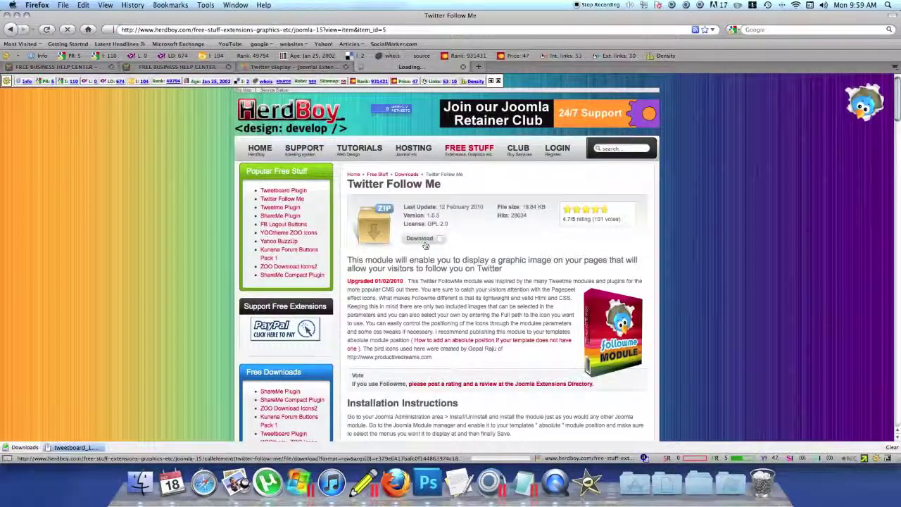
- Download and save mod_followme_1.5.5.zip, then return to the Joomla administration
click(423, 239)
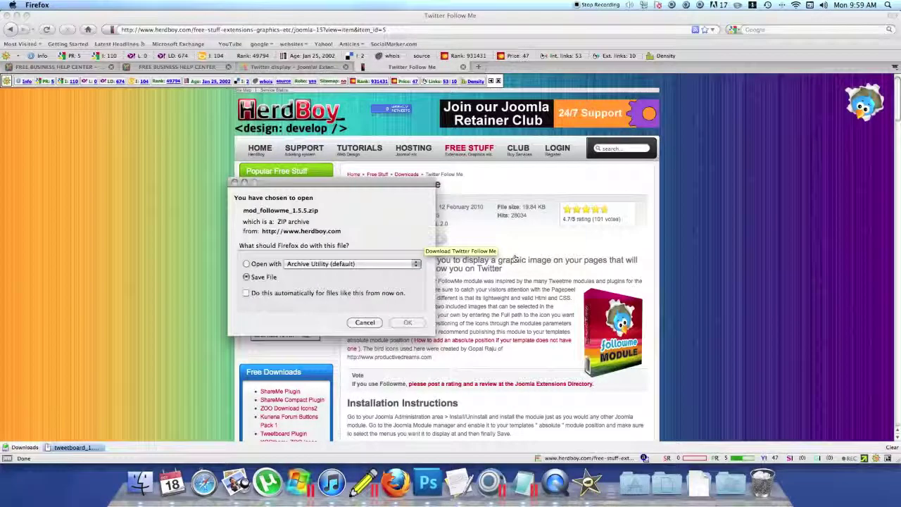
click(408, 323)
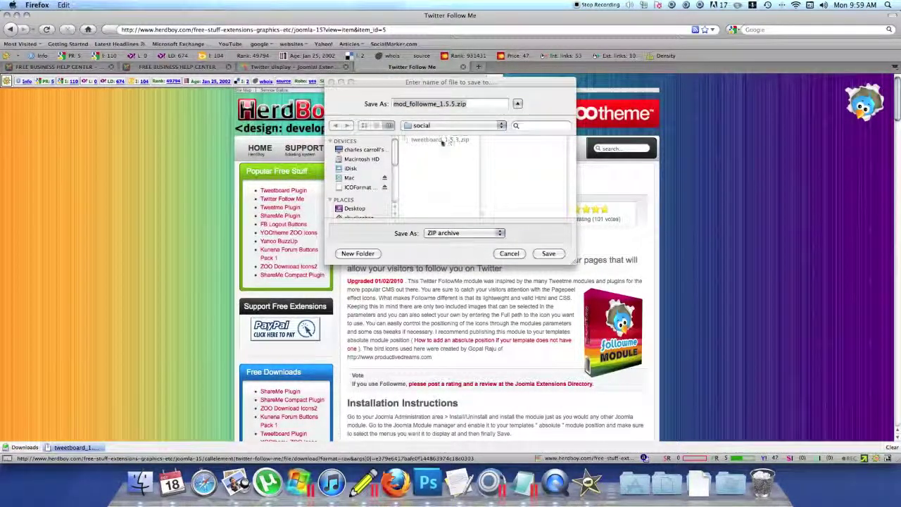
click(549, 254)
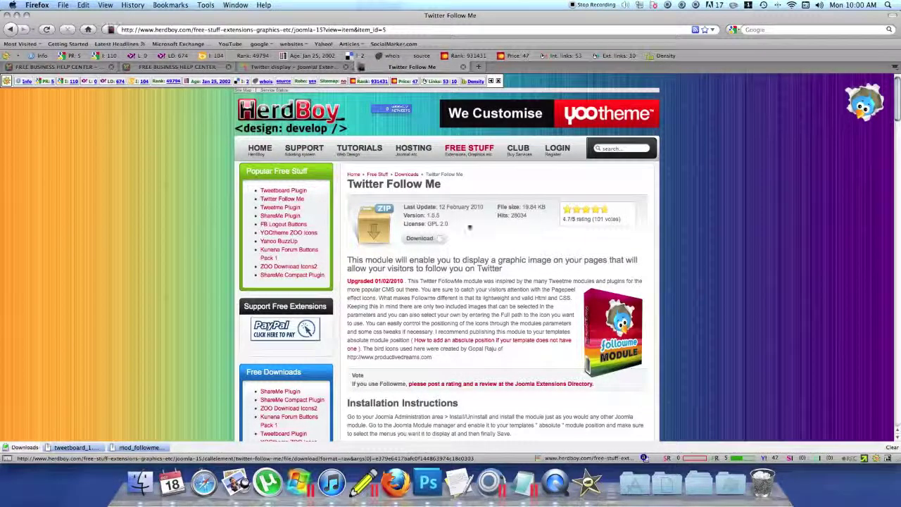
click(79, 68)
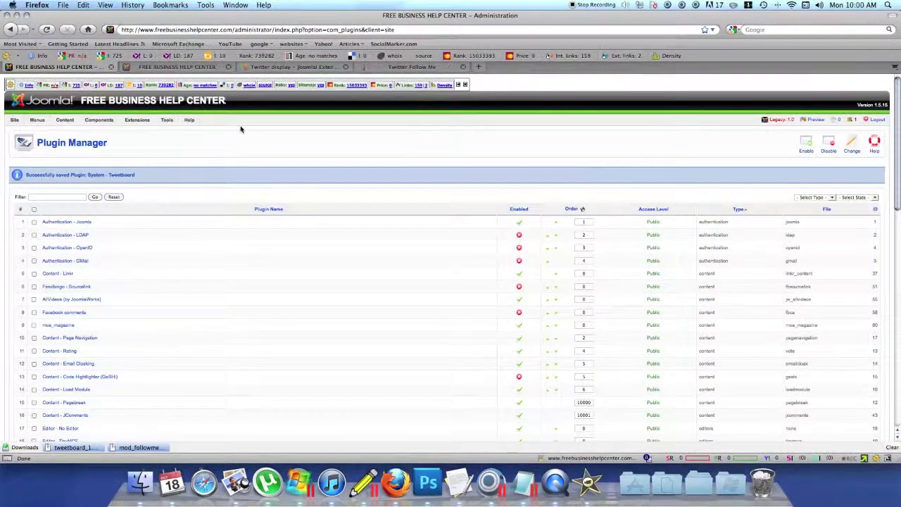
mouse_move(137, 119)
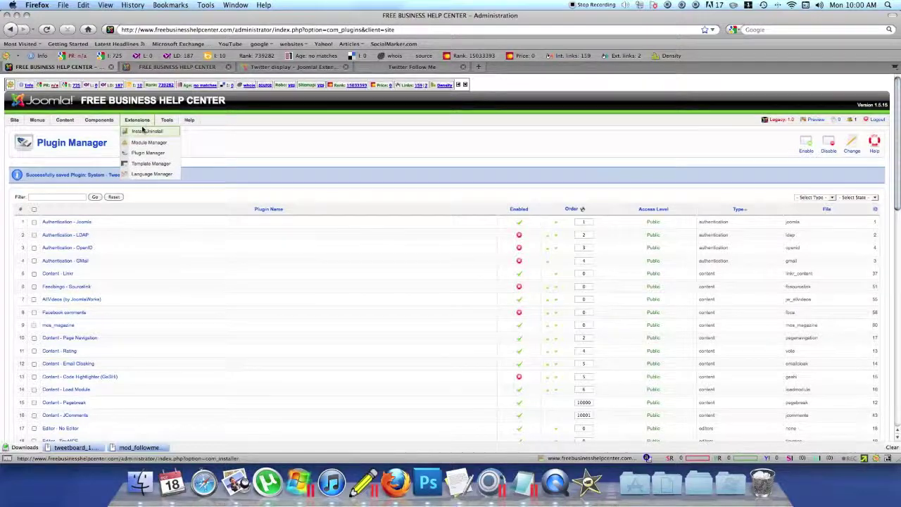
- Install the mod_followme zip package with the Joomla extension installer
click(142, 132)
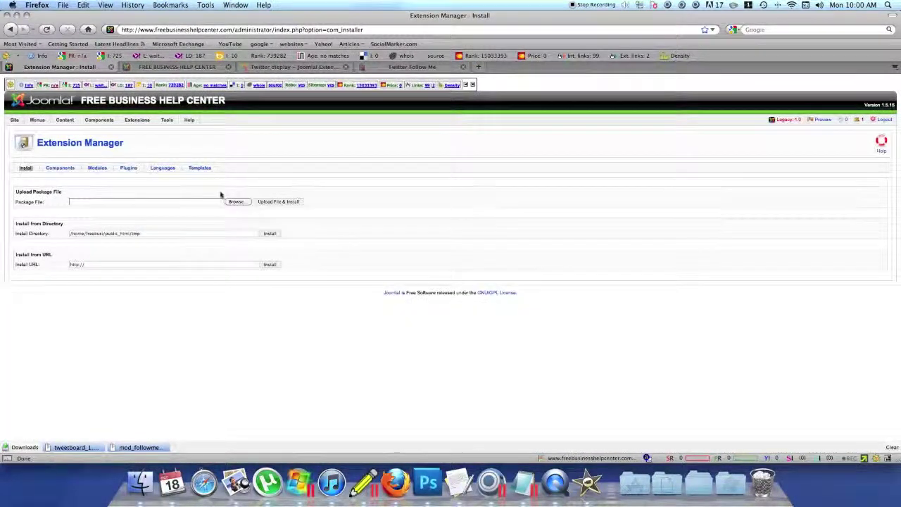
click(238, 203)
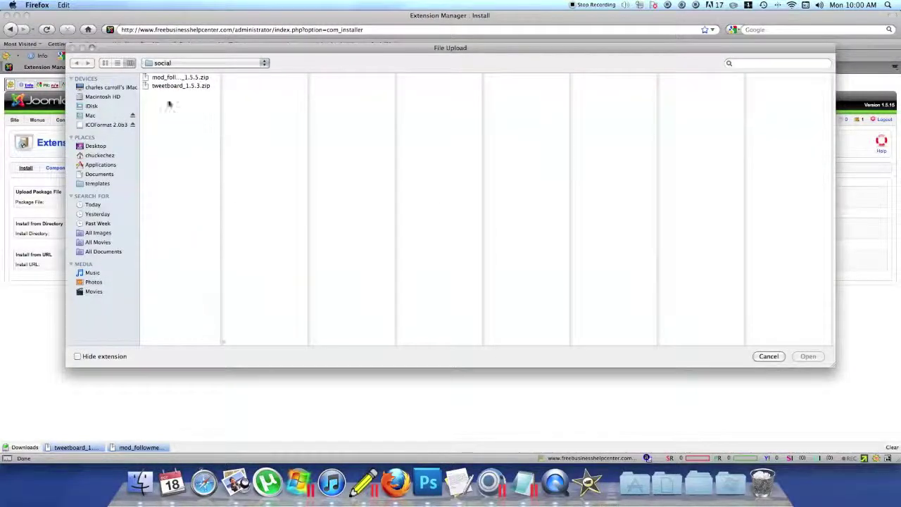
click(182, 79)
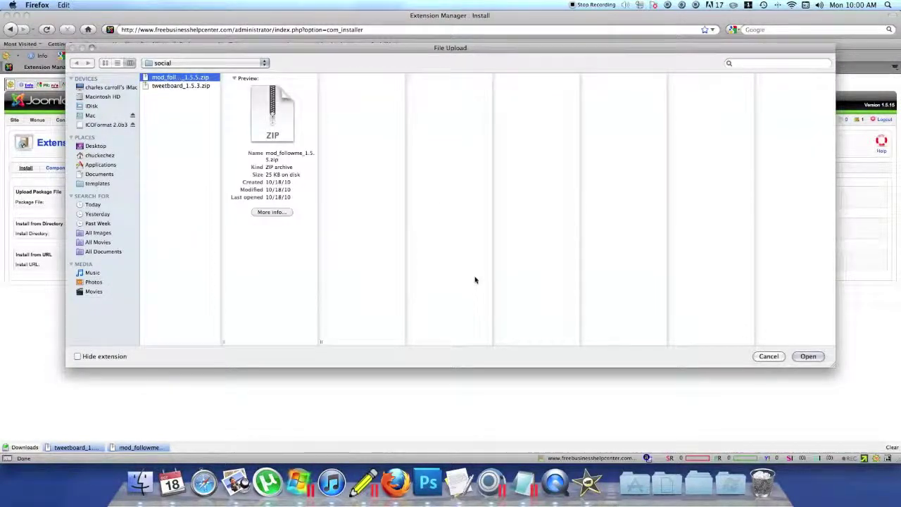
click(810, 357)
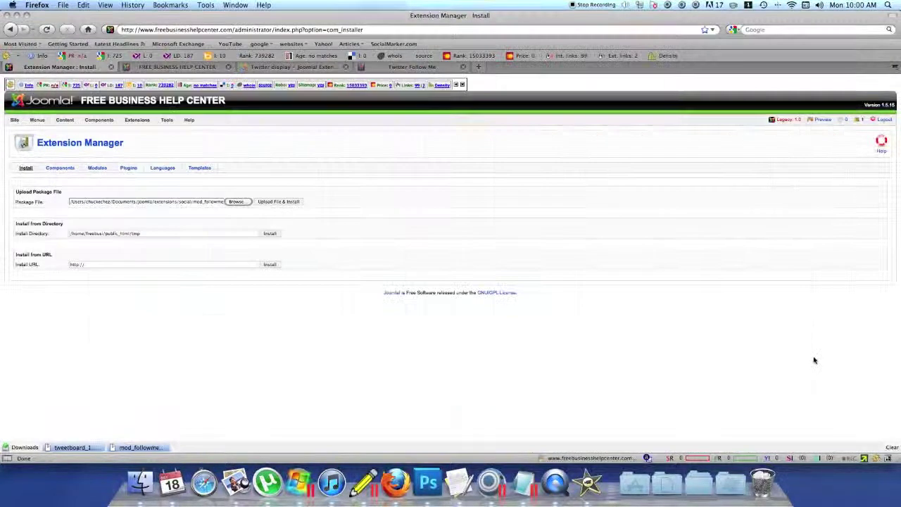
click(289, 202)
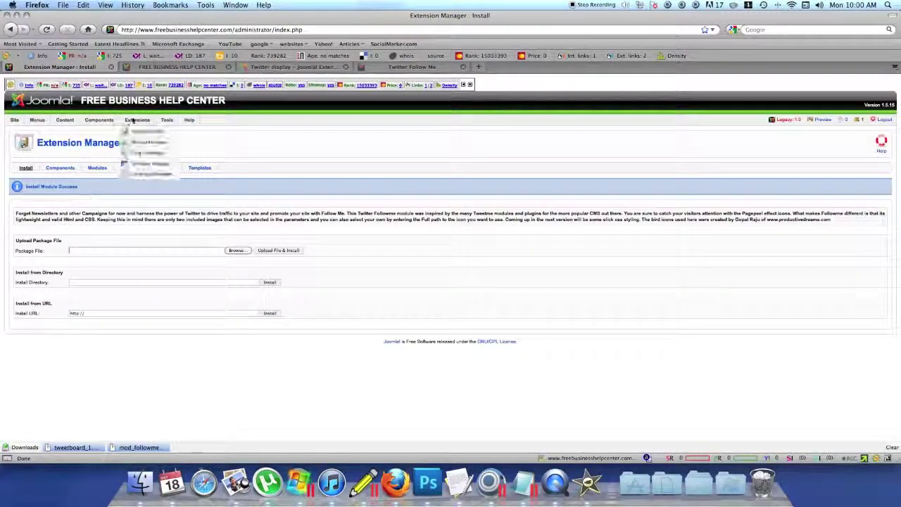
mouse_move(137, 119)
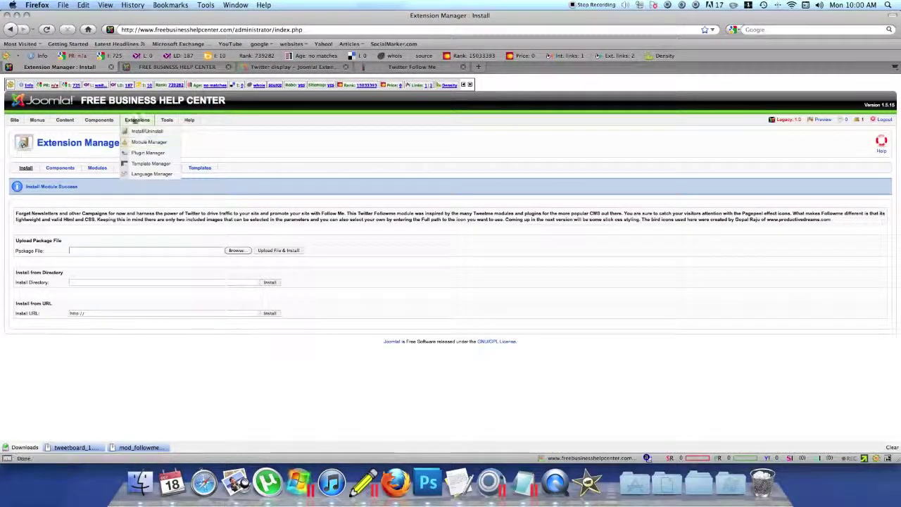
click(150, 143)
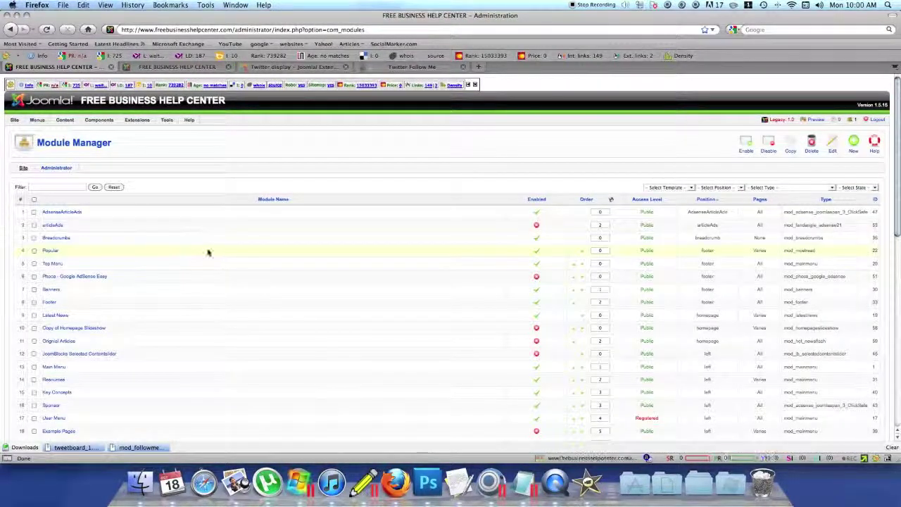
- Scroll to the bottom of the Module Manager list and open the Follow Me module
scroll(200, 254, down, 2)
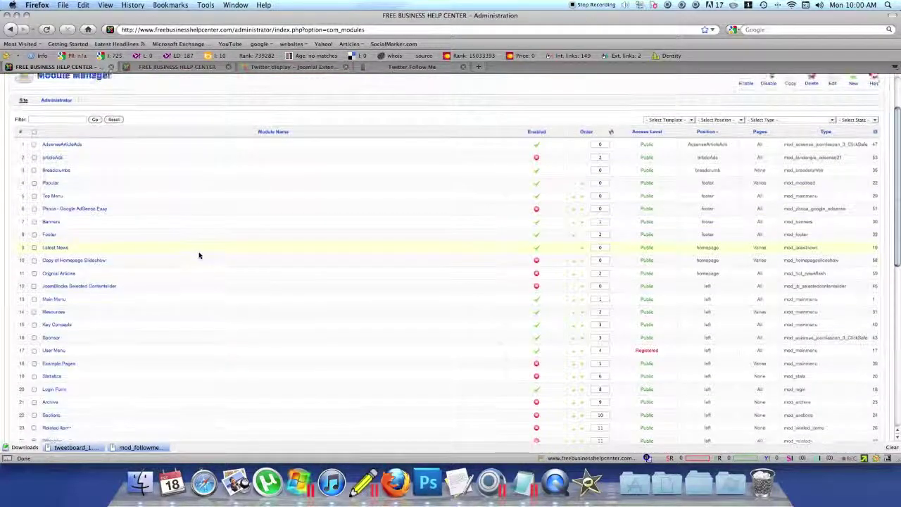
scroll(200, 255, down, 10)
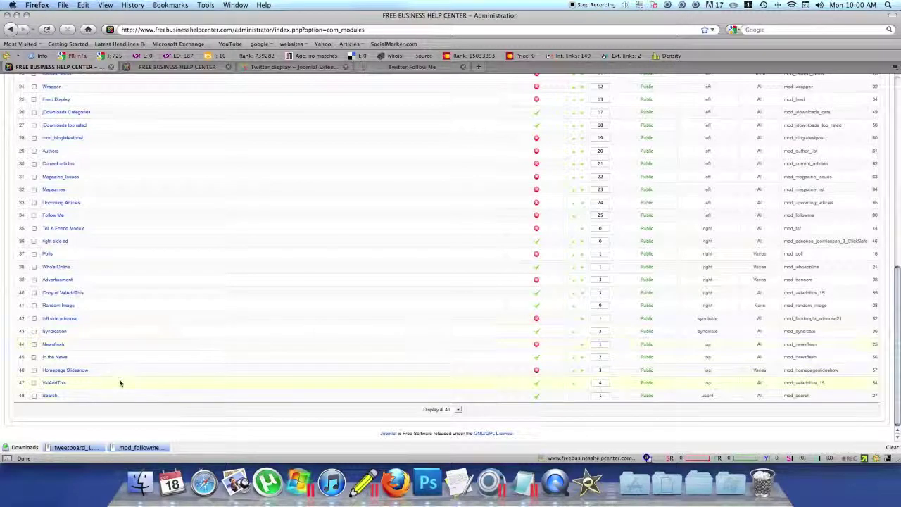
click(55, 219)
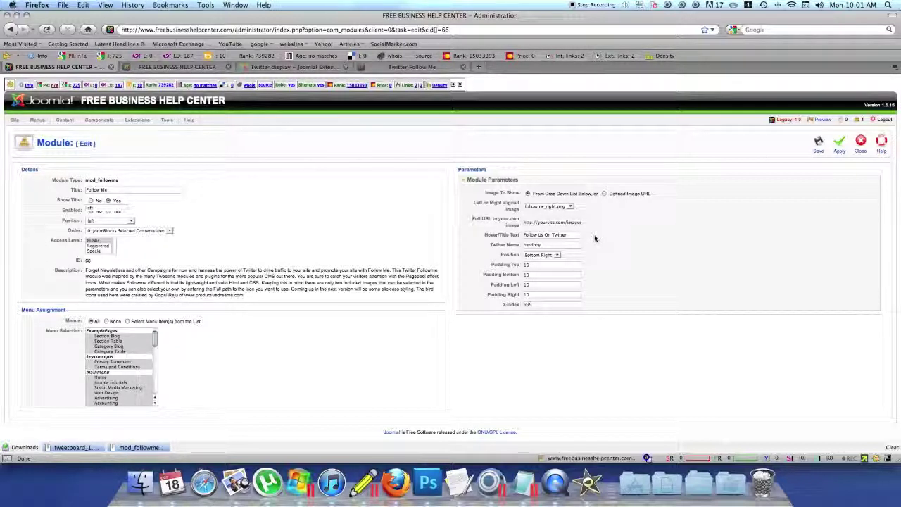
- Replace the existing Twitter Name value with the site's Twitter account name
click(553, 245)
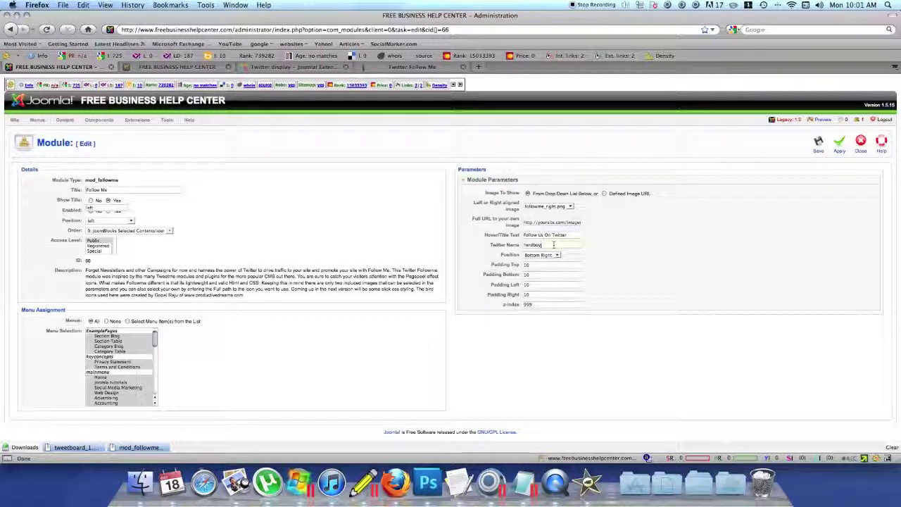
drag(554, 244, 457, 244)
text(fre)
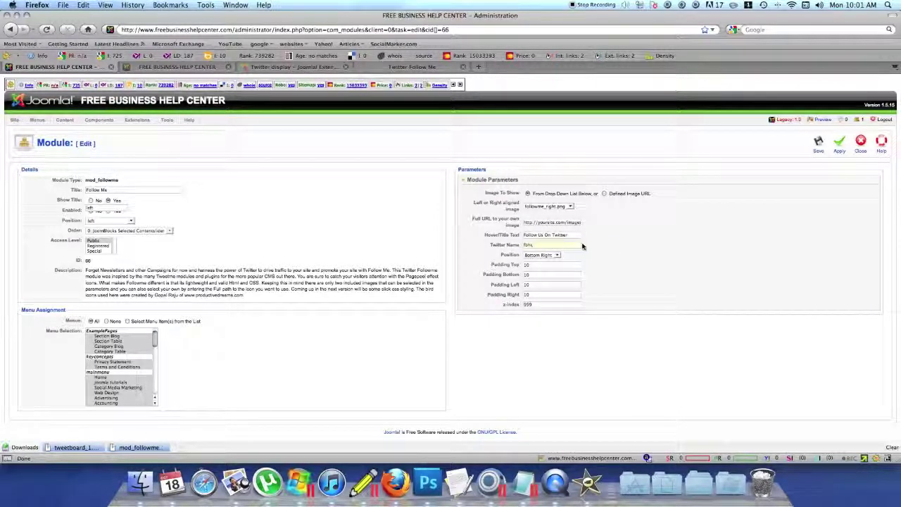
- Review the icon Position options without changing them, then switch to the live site
click(557, 255)
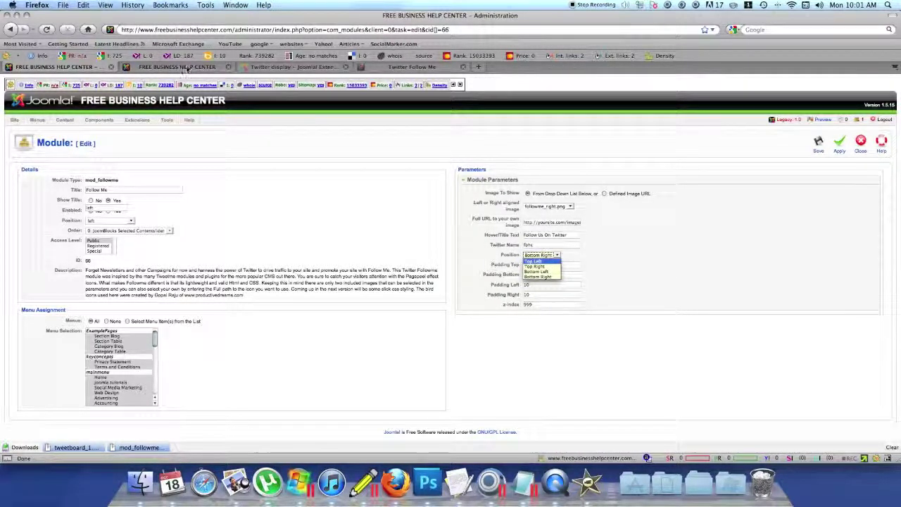
click(187, 68)
click(188, 68)
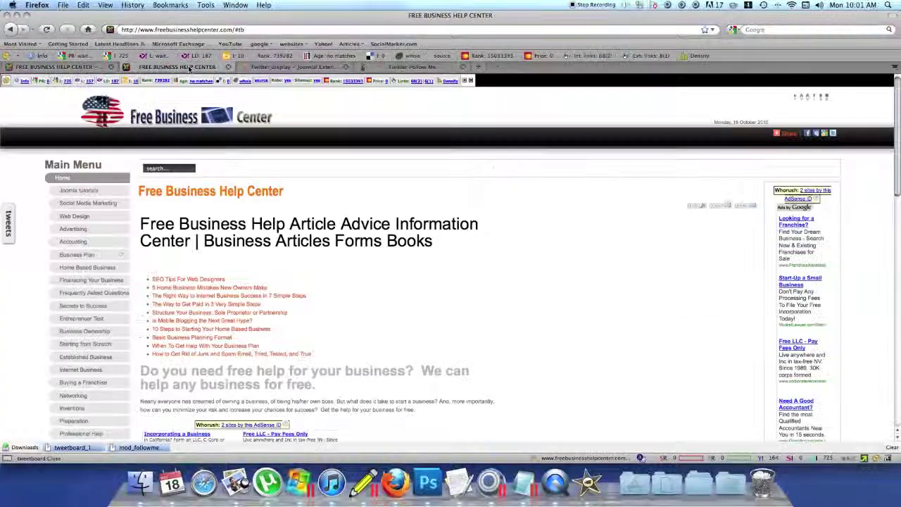
click(821, 98)
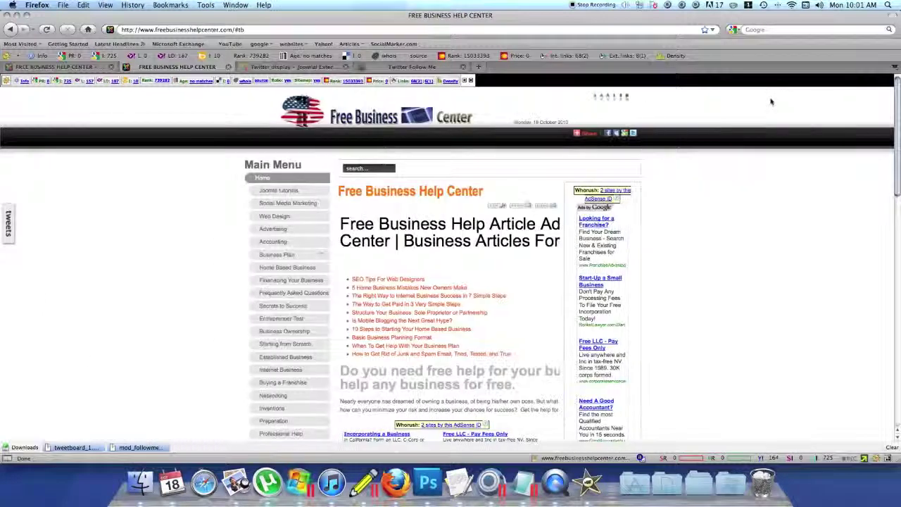
click(625, 96)
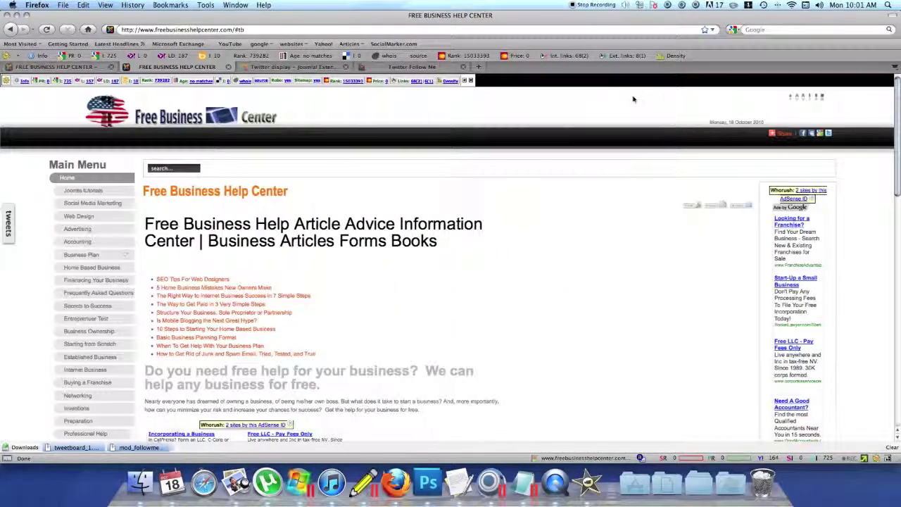
click(819, 98)
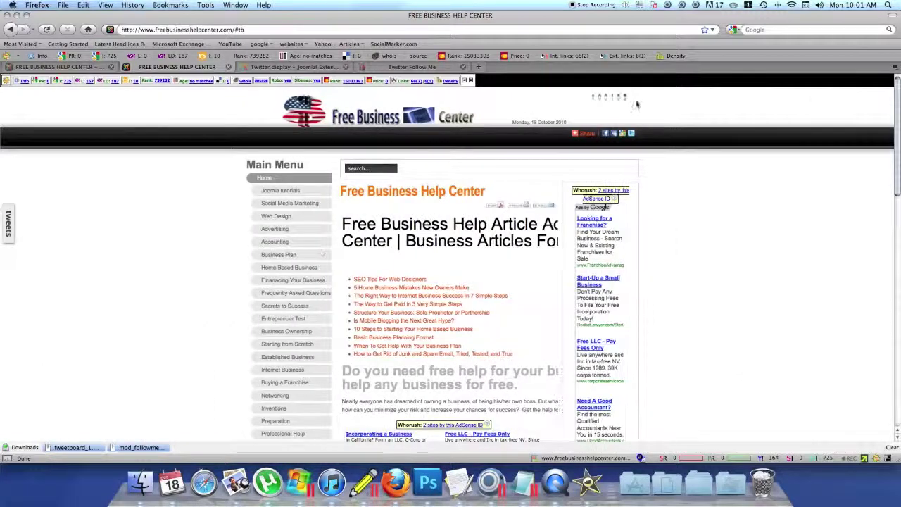
click(625, 96)
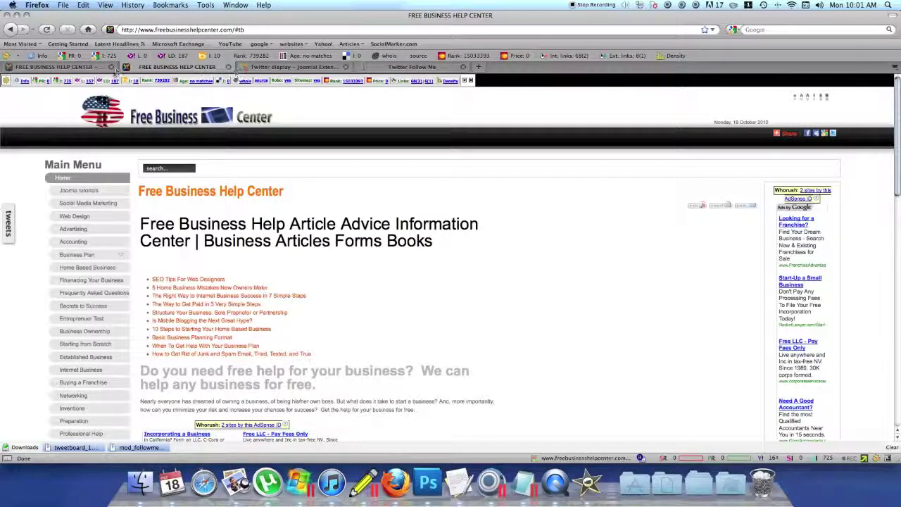
click(92, 68)
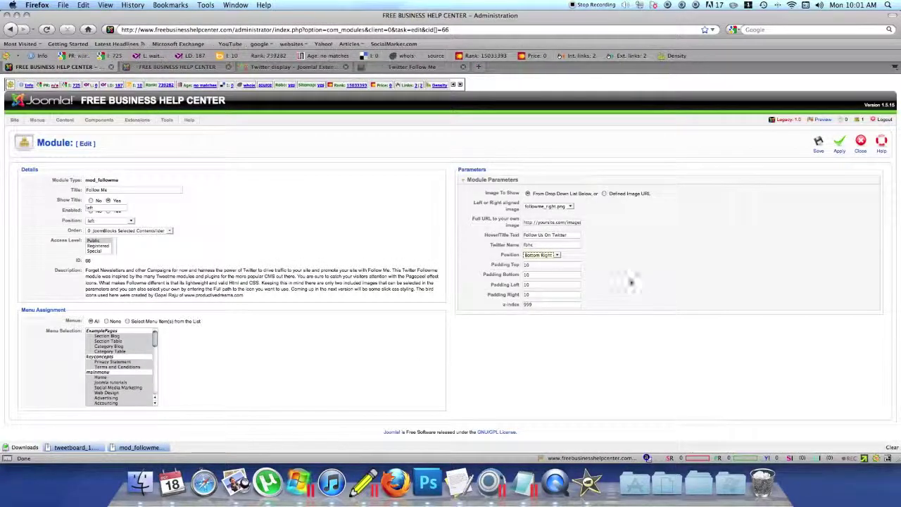
- Change the Follow Me Position from Bottom Right to Top Left and save
click(560, 258)
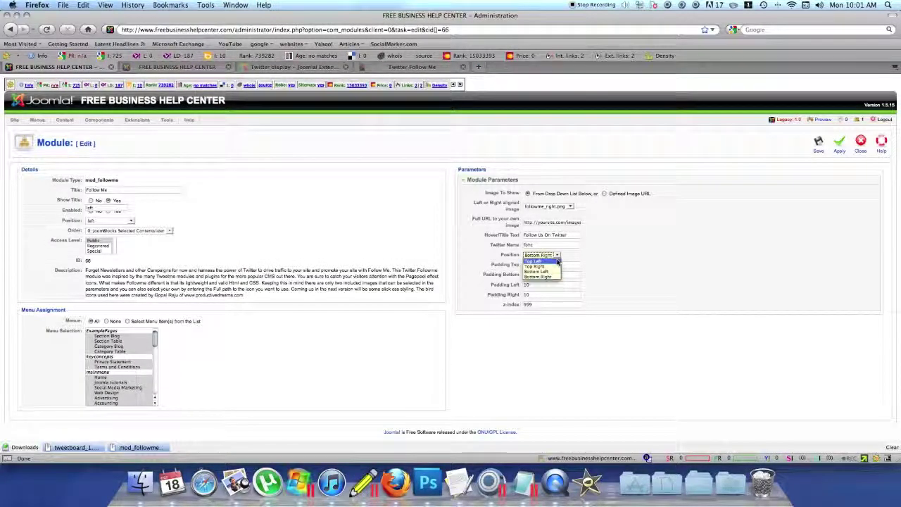
click(556, 264)
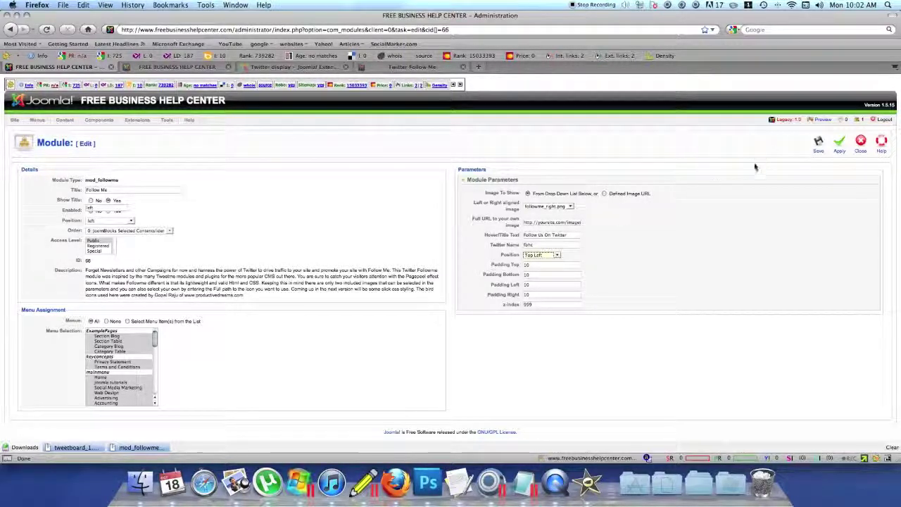
click(818, 145)
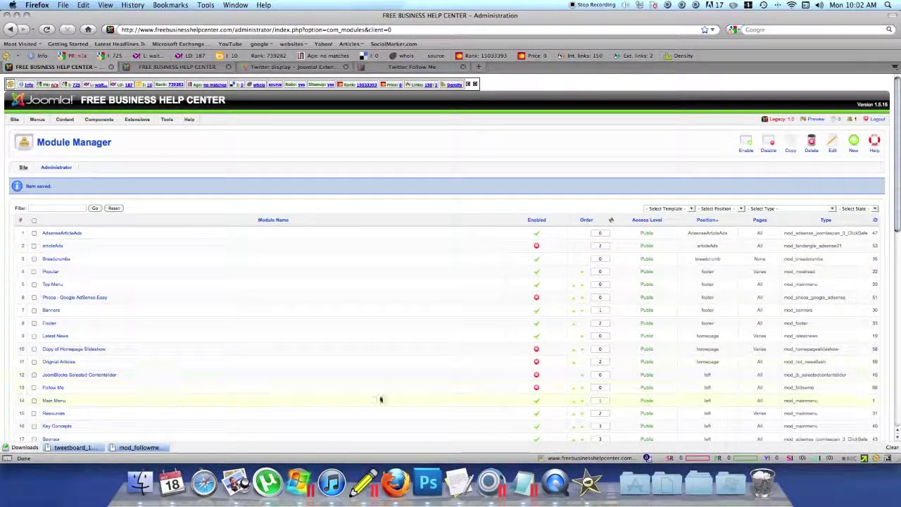
- Publish Follow Me by toggling its red Enabled icon in Module Manager
click(536, 387)
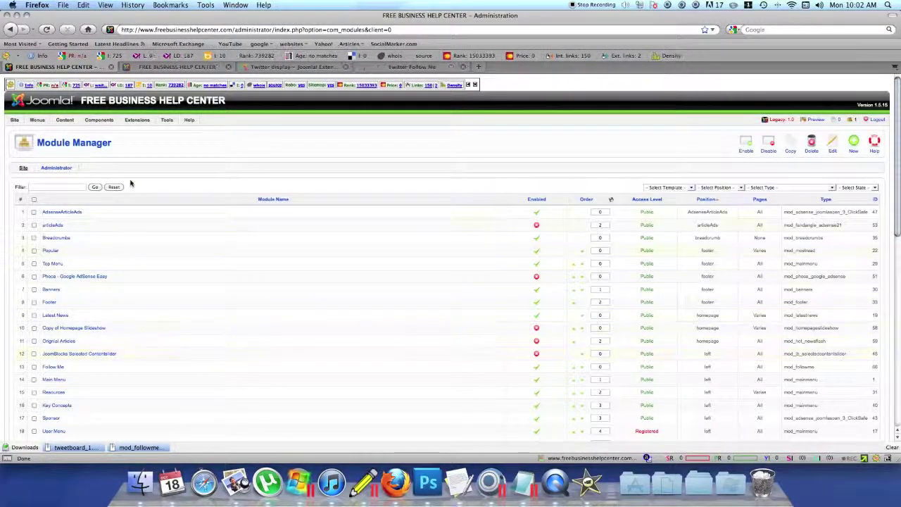
- Reload the live site and hide the SEO statistics bar to show Follow Me
click(160, 68)
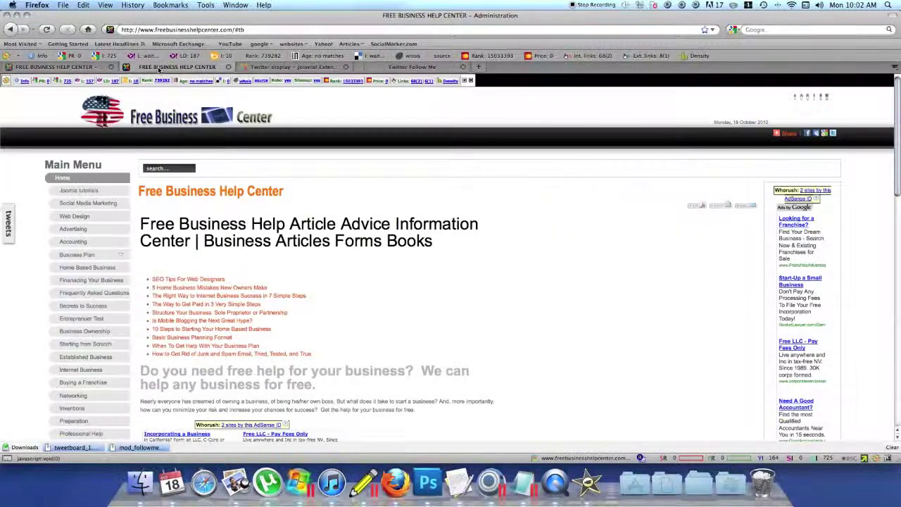
key(super+r)
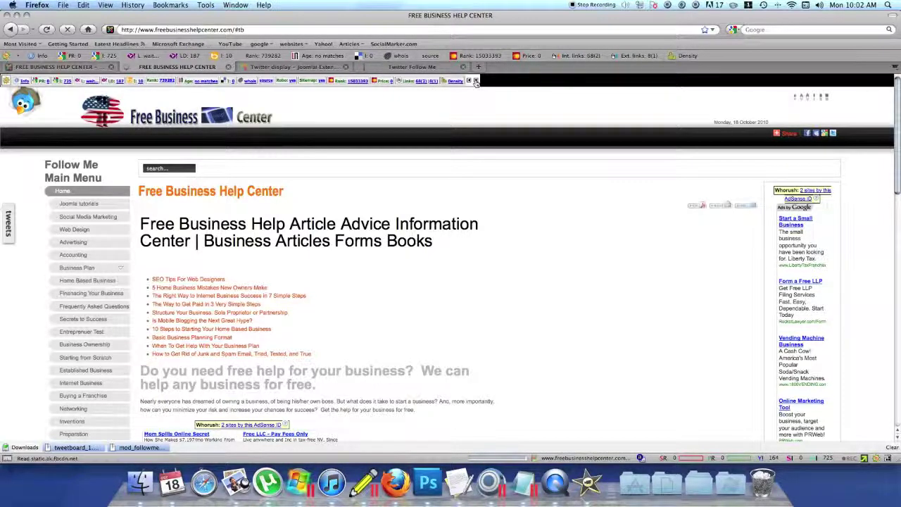
click(475, 81)
- Open twitter.com/fbhc from the Follow Me bird icon, then close that tab
click(23, 101)
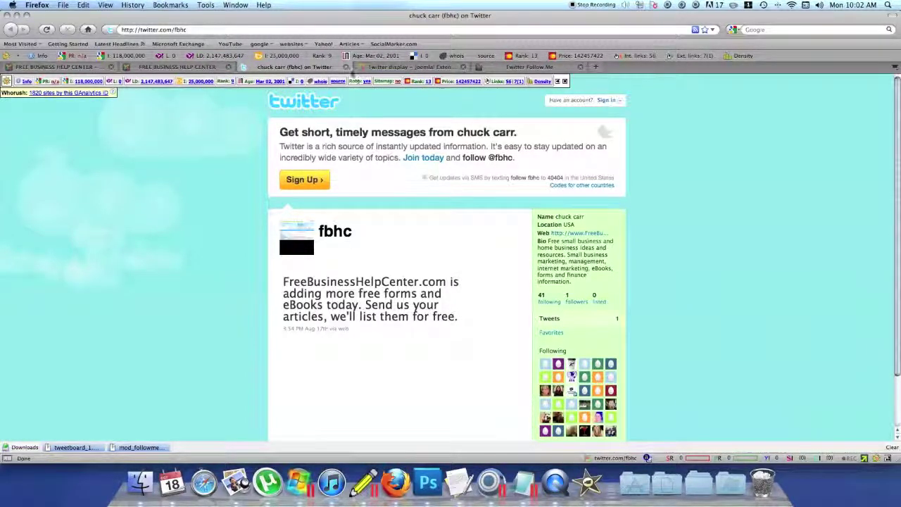
click(346, 67)
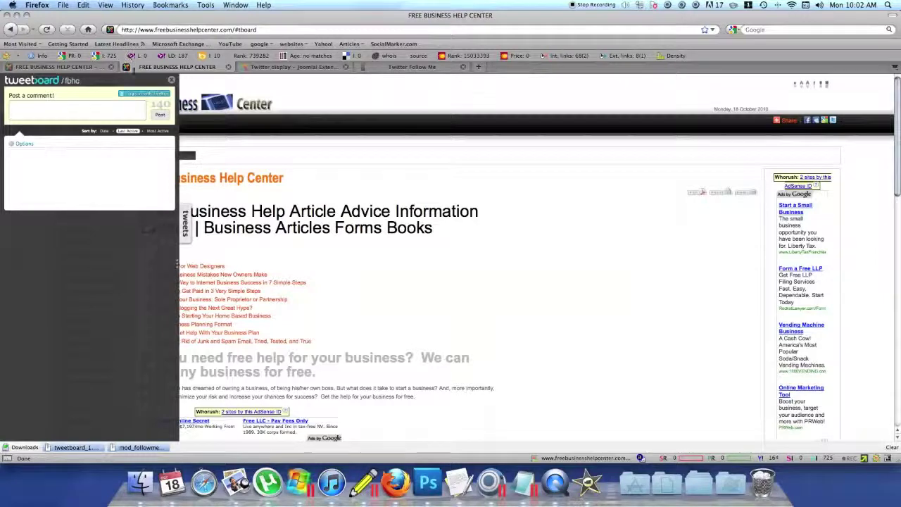
- Close the Tweetboard comment panel, reopen it, and close it again
click(171, 83)
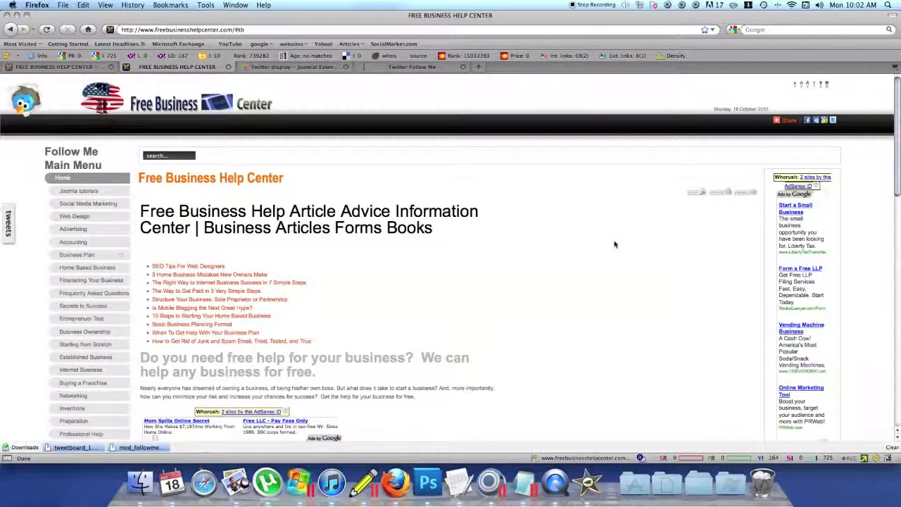
scroll(613, 245, down, 3)
scroll(612, 245, up, 3)
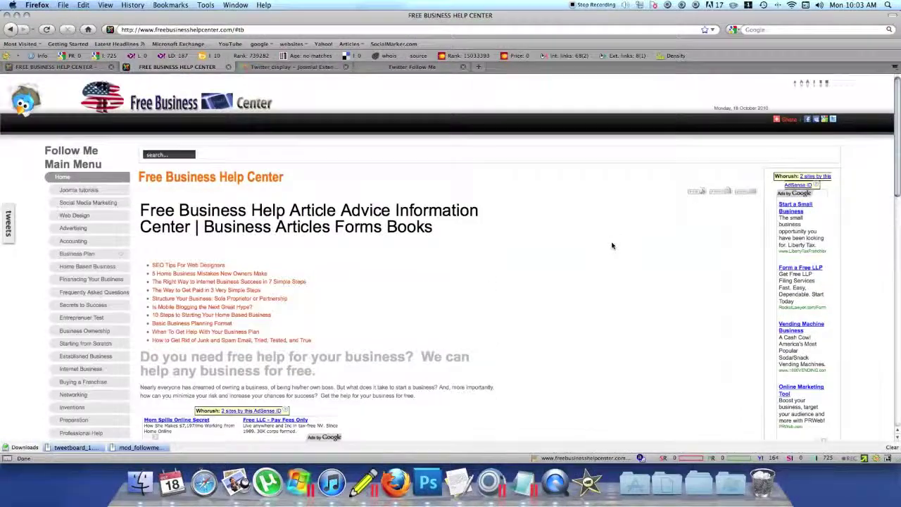
scroll(598, 236, down, 1)
scroll(595, 232, up, 1)
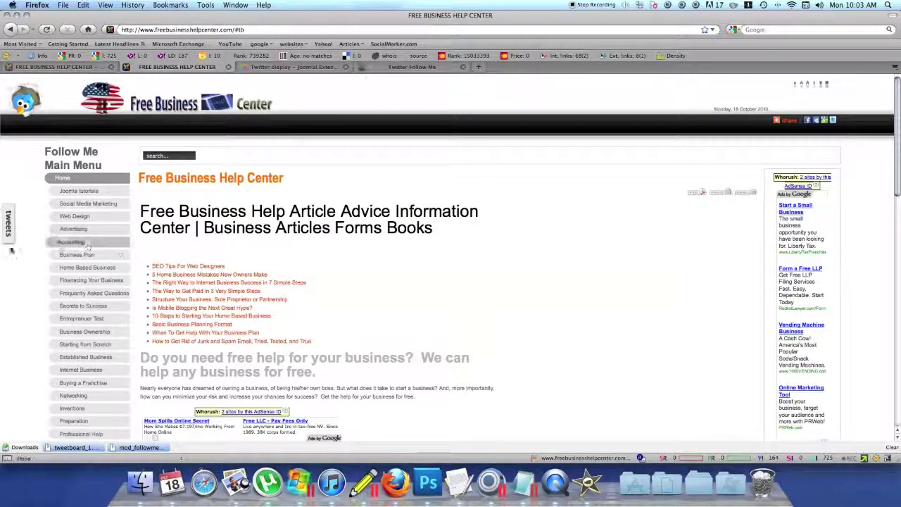
click(7, 229)
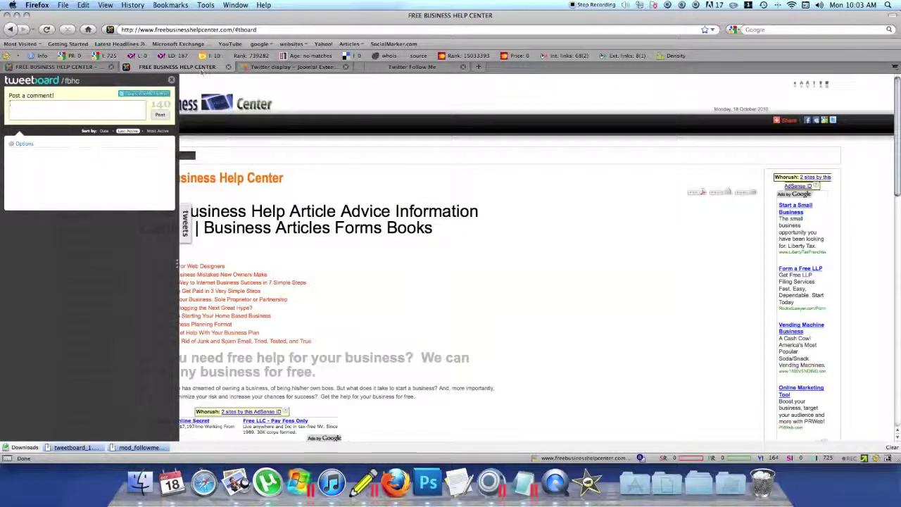
click(171, 80)
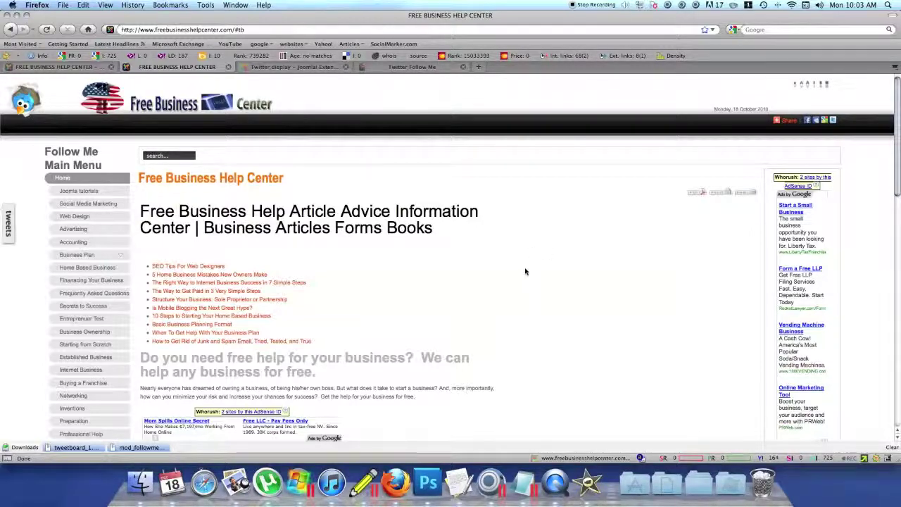
- Scroll the front page down to the footer and back up
scroll(523, 268, down, 5)
scroll(524, 268, down, 3)
scroll(523, 266, down, 10)
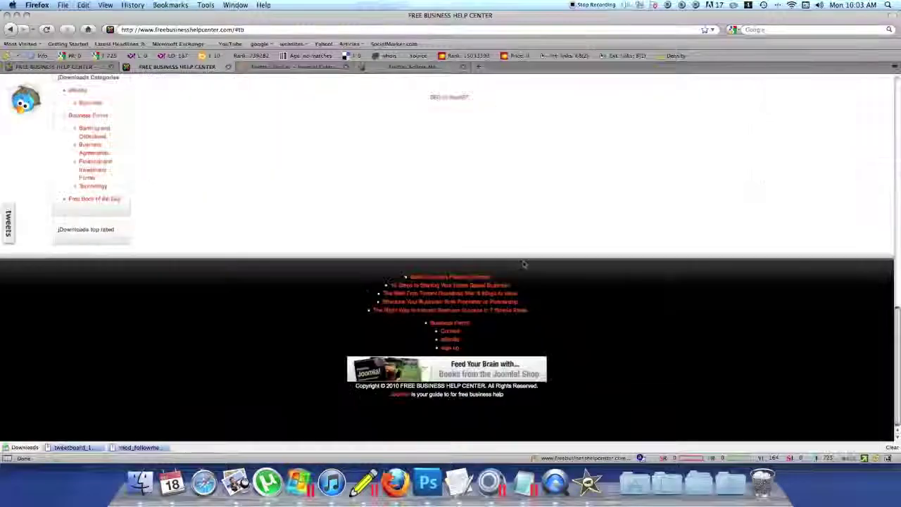
scroll(523, 265, up, 10)
scroll(532, 258, up, 5)
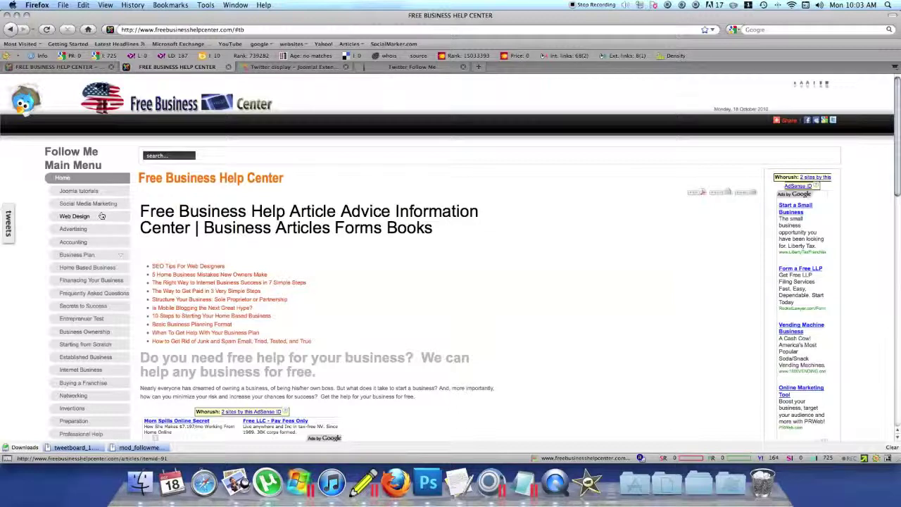
click(93, 205)
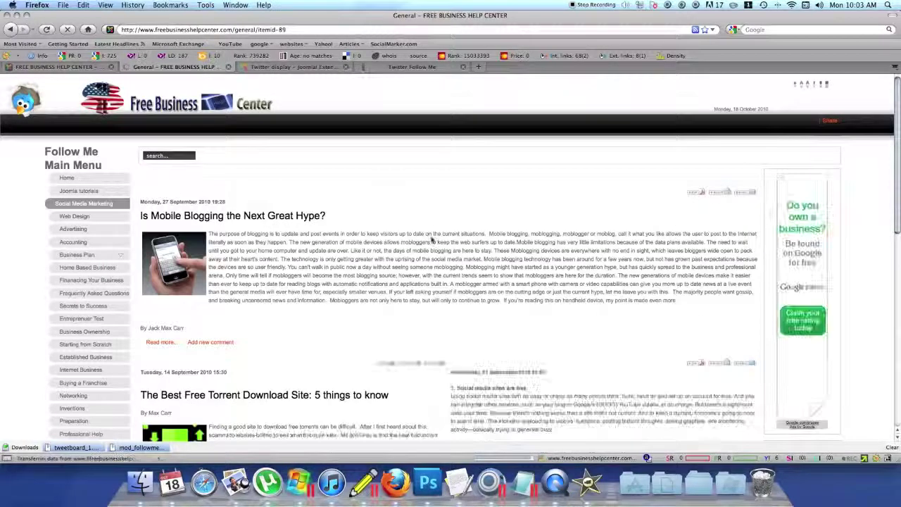
- Scroll through the Social Media Marketing articles and back to the top
scroll(403, 232, down, 5)
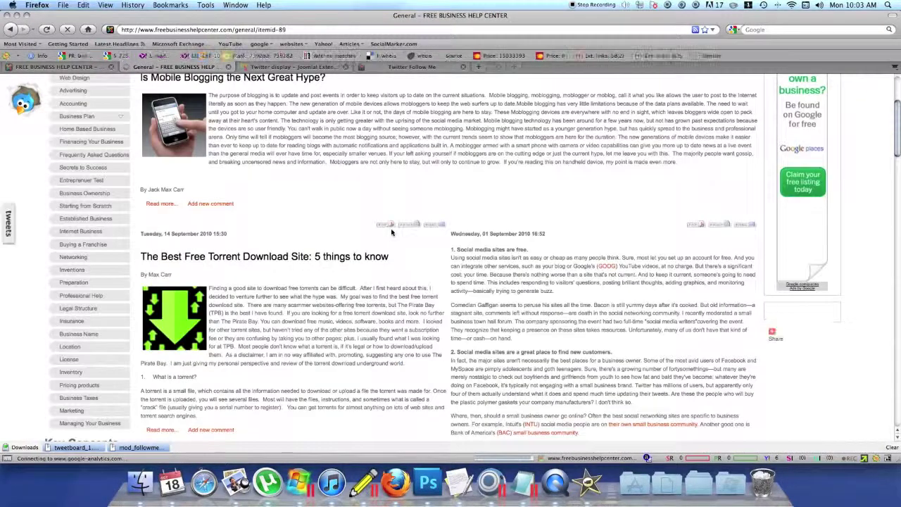
scroll(387, 234, up, 2)
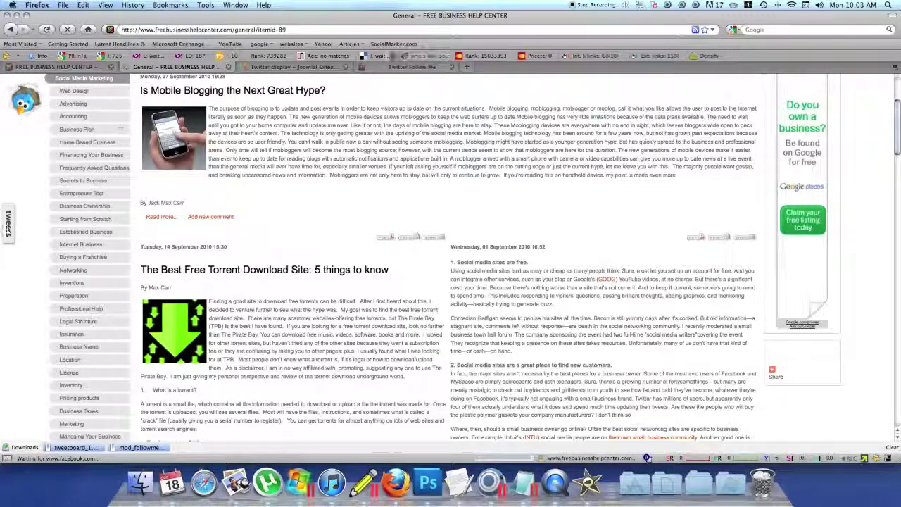
scroll(385, 233, down, 5)
scroll(411, 241, up, 7)
scroll(410, 242, up, 2)
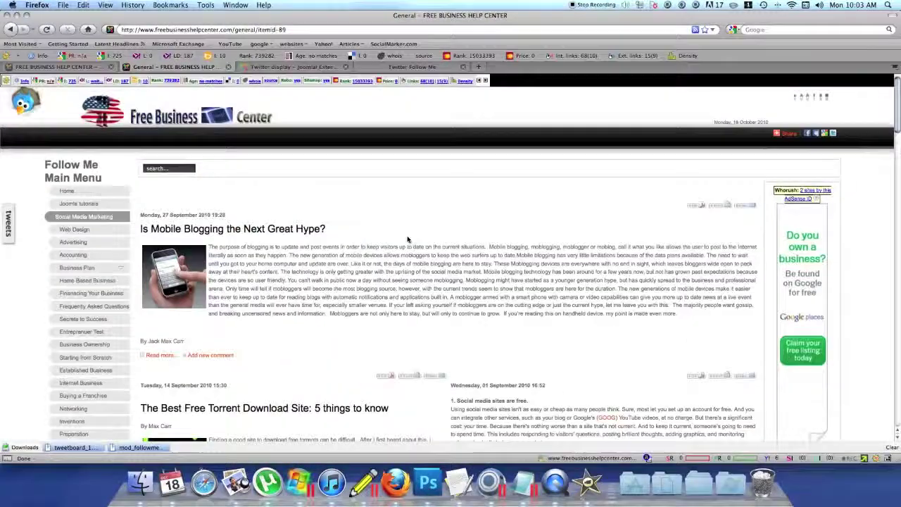
scroll(394, 243, down, 5)
scroll(377, 240, down, 4)
scroll(377, 240, down, 8)
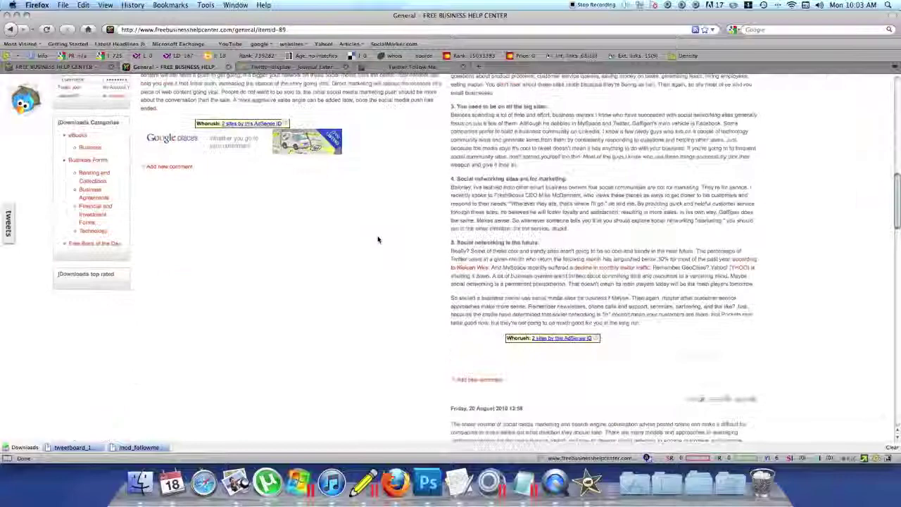
scroll(378, 240, down, 7)
scroll(377, 240, up, 10)
scroll(377, 240, up, 5)
scroll(378, 239, up, 5)
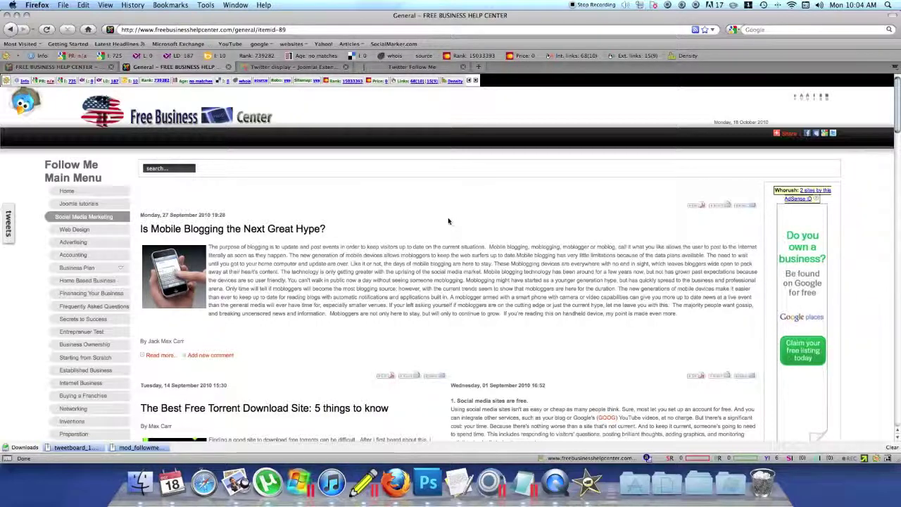
- Hide the SEO statistics bar and re-scroll the articles, ending at the top with Follow Me visible
click(475, 80)
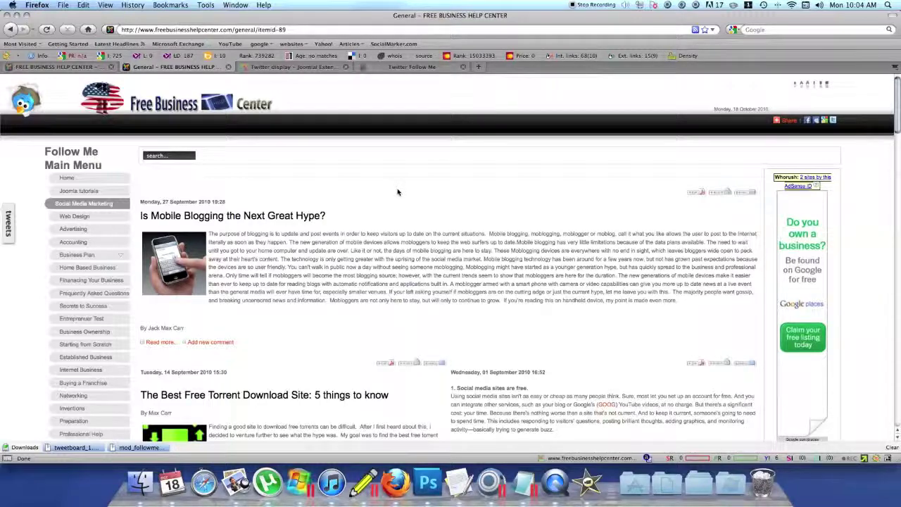
scroll(397, 190, down, 5)
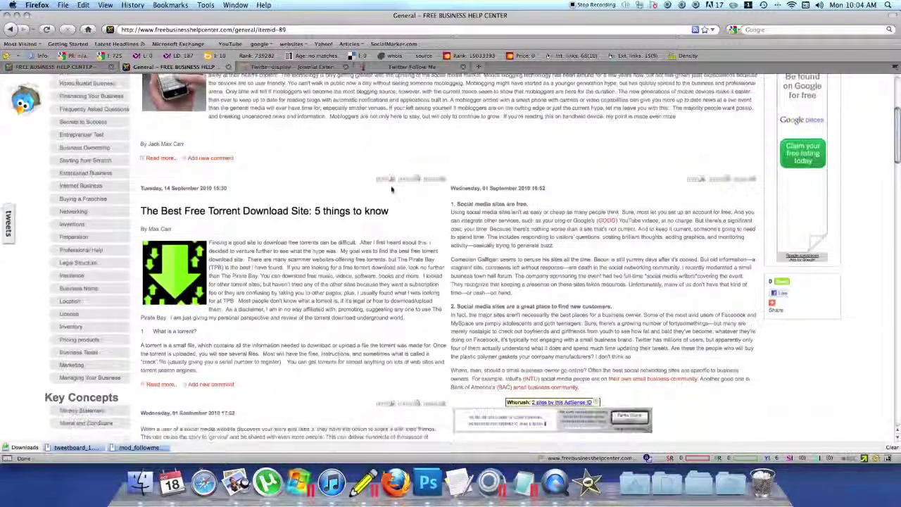
scroll(394, 190, down, 8)
scroll(391, 189, down, 10)
scroll(392, 189, down, 2)
scroll(392, 191, up, 15)
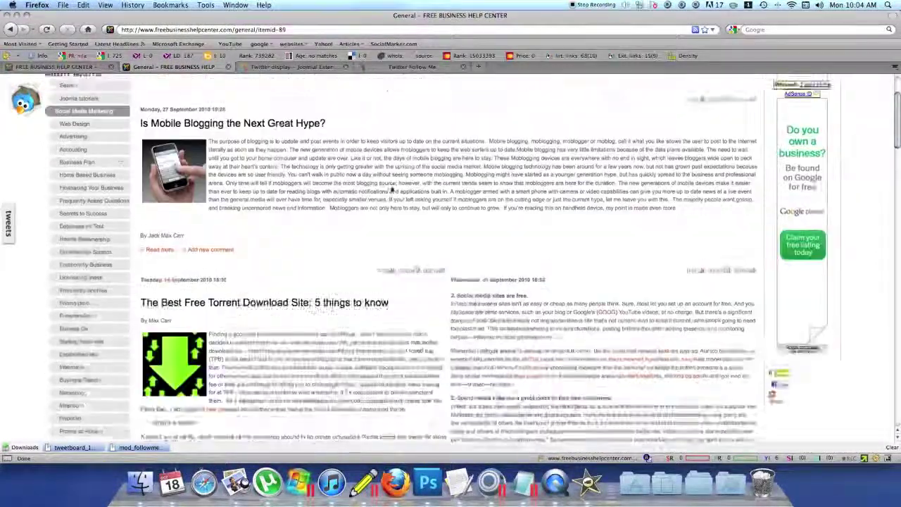
scroll(395, 194, up, 5)
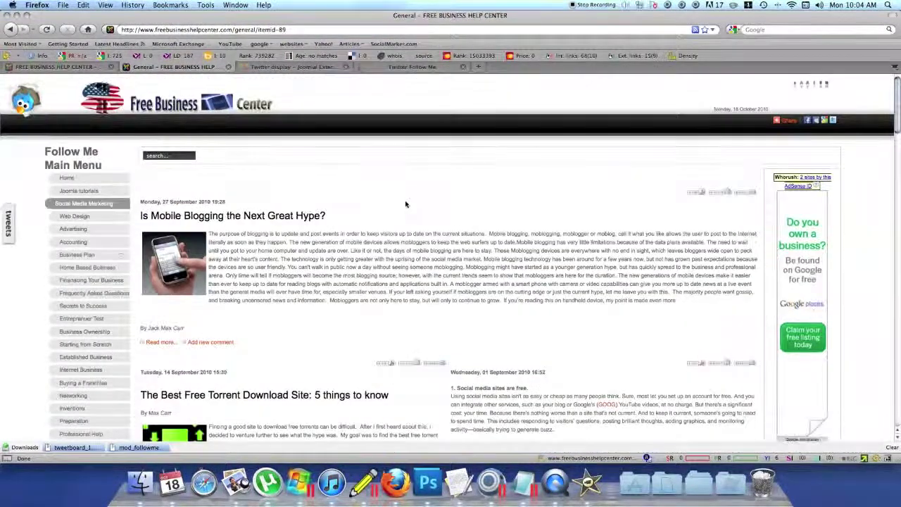